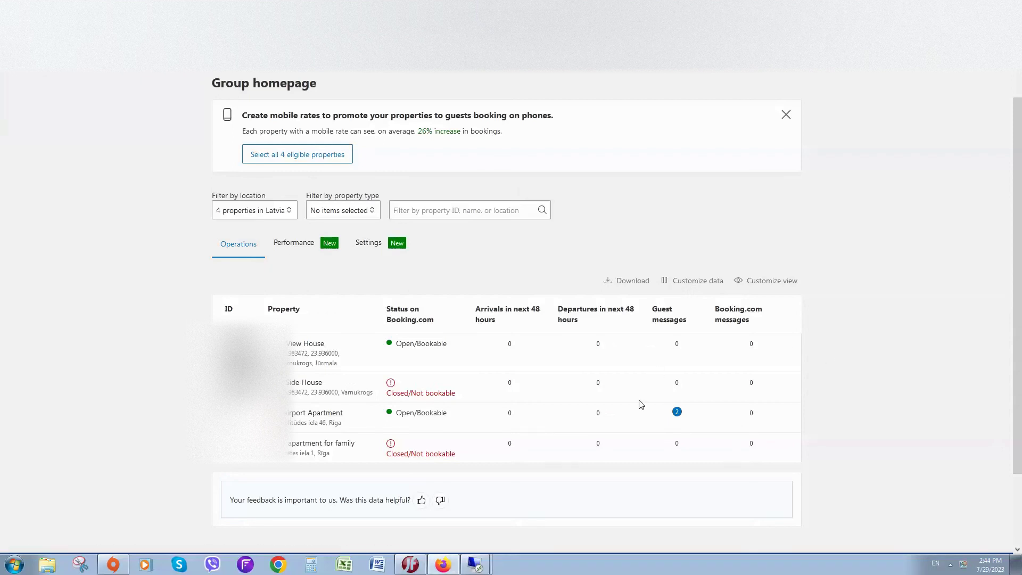
Step: Open the Riga airport Apartment property from the Group homepage
{"action": "left_click", "coordinate": [325, 413]}
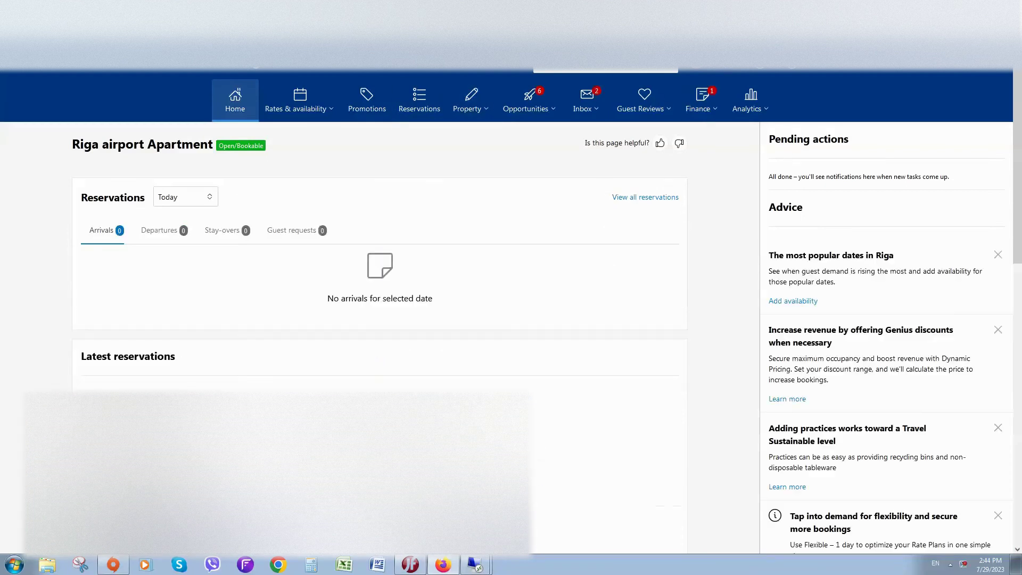
Step: Go to the Rates & availability calendar for the One-Bedroom Apartment
{"action": "key", "text": "ctrl+l"}
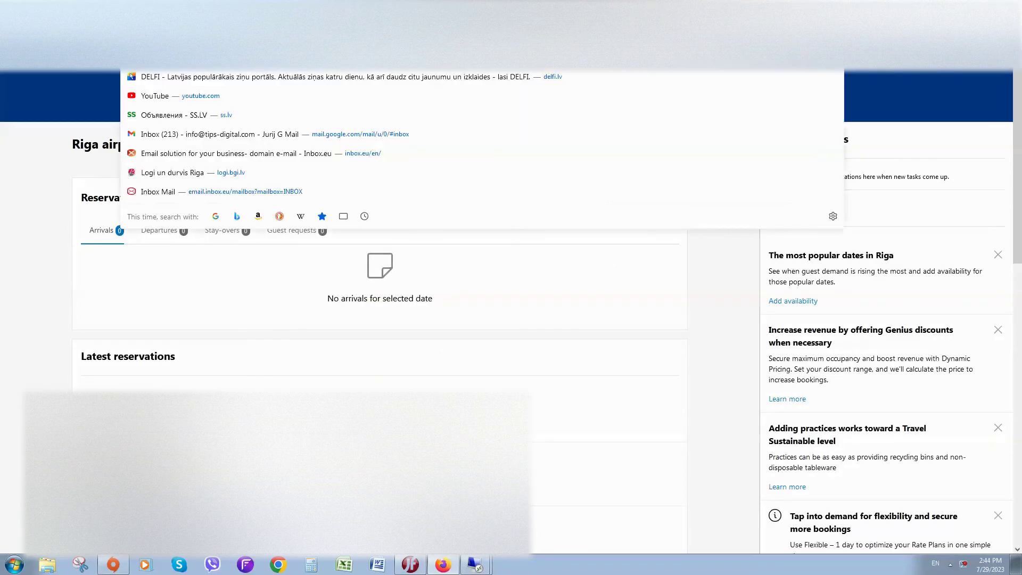
{"action": "left_click", "coordinate": [3, 245]}
{"action": "left_click", "coordinate": [298, 101]}
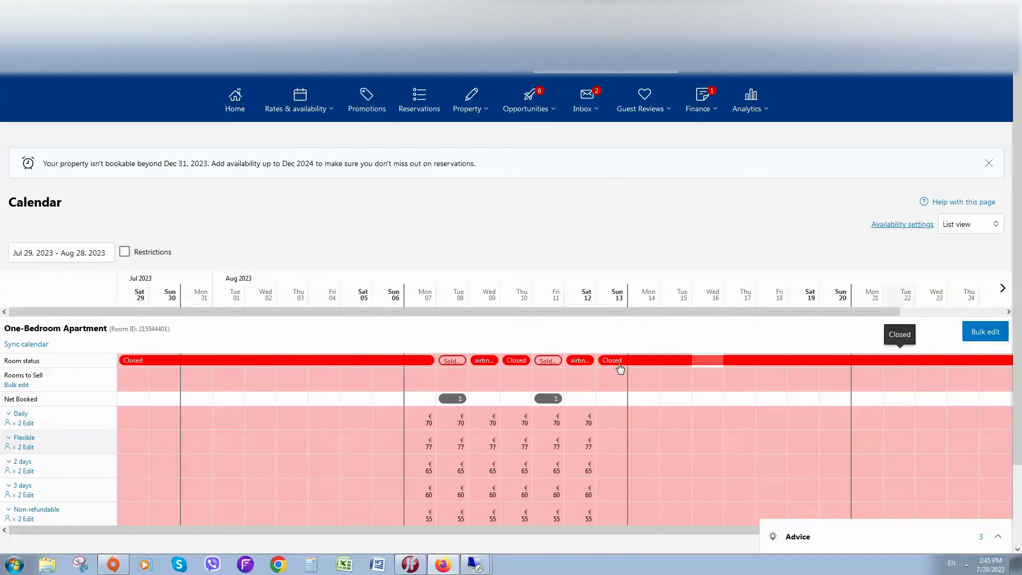
{"action": "left_click", "coordinate": [457, 366]}
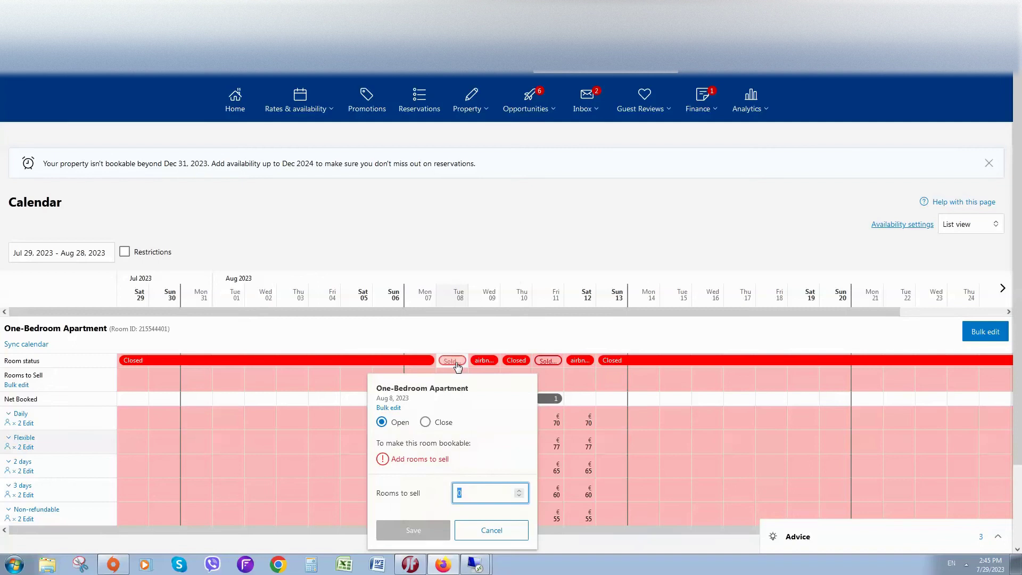
{"action": "left_click", "coordinate": [456, 219]}
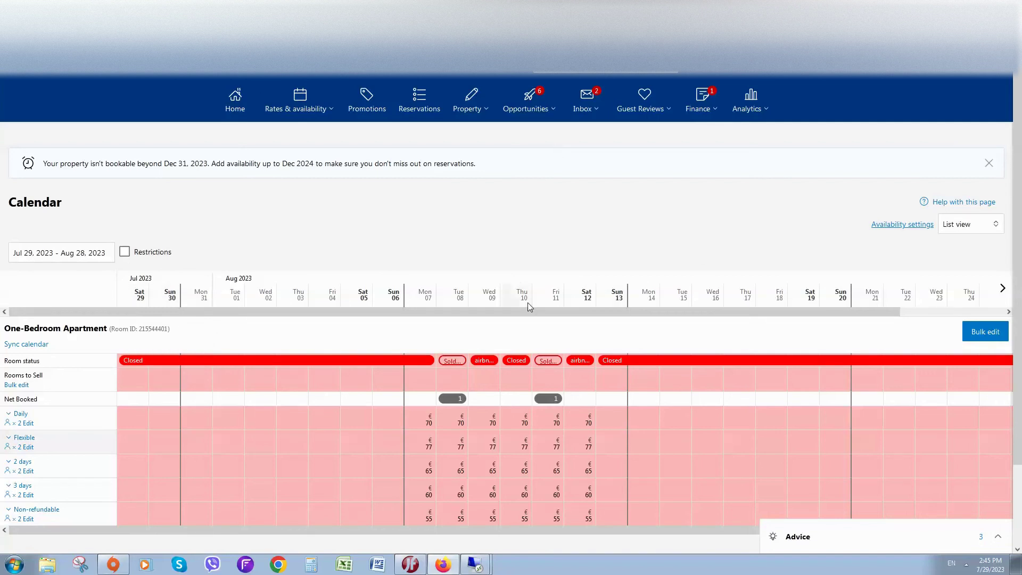
{"action": "left_click_drag", "start_coordinate": [536, 308], "coordinate": [781, 290]}
Step: Show the calendar for August 1–31 and close August 28
{"action": "left_click", "coordinate": [64, 252]}
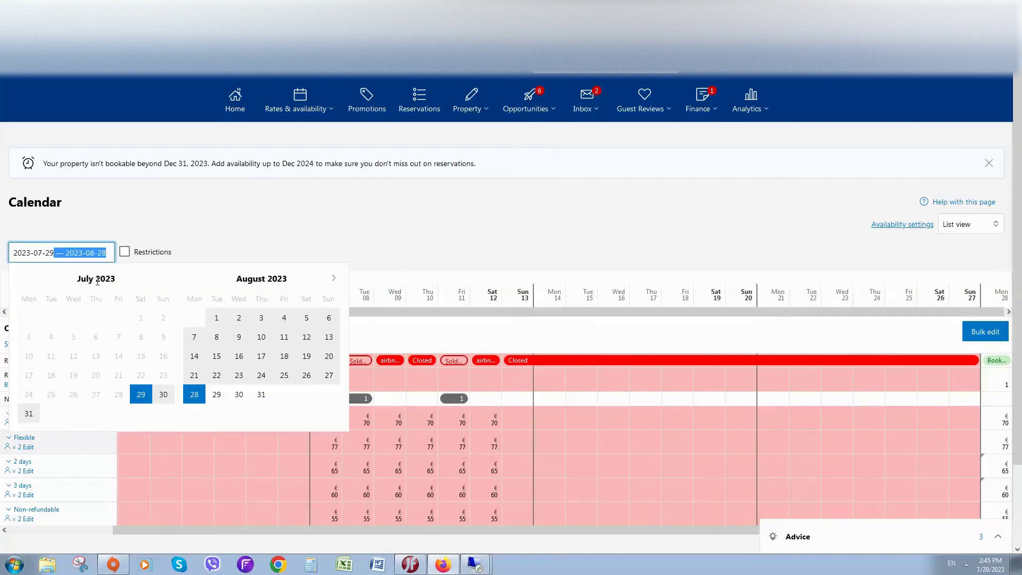
{"action": "left_click", "coordinate": [216, 318]}
{"action": "left_click", "coordinate": [261, 395]}
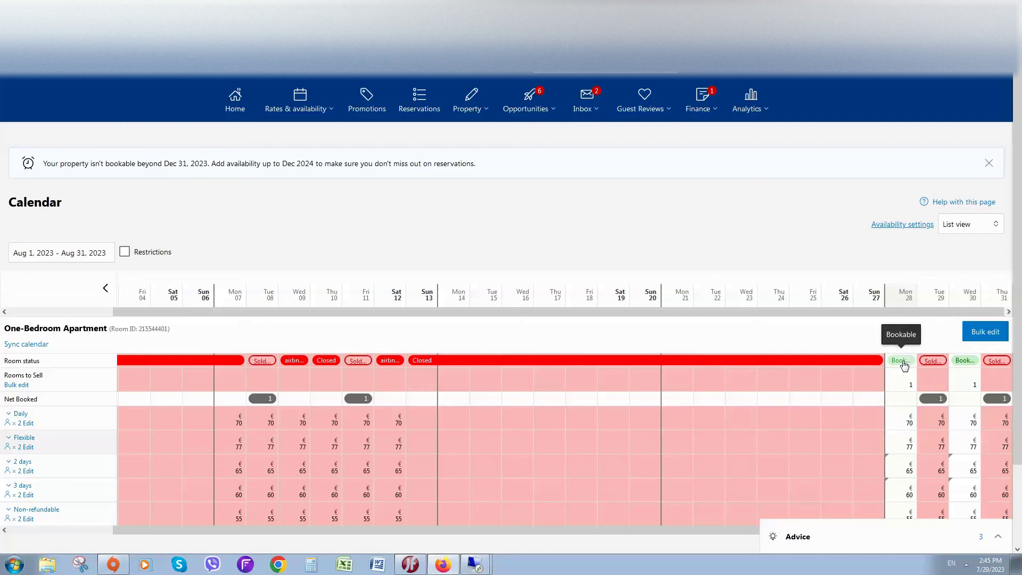
{"action": "left_click_drag", "start_coordinate": [904, 365], "coordinate": [895, 362]}
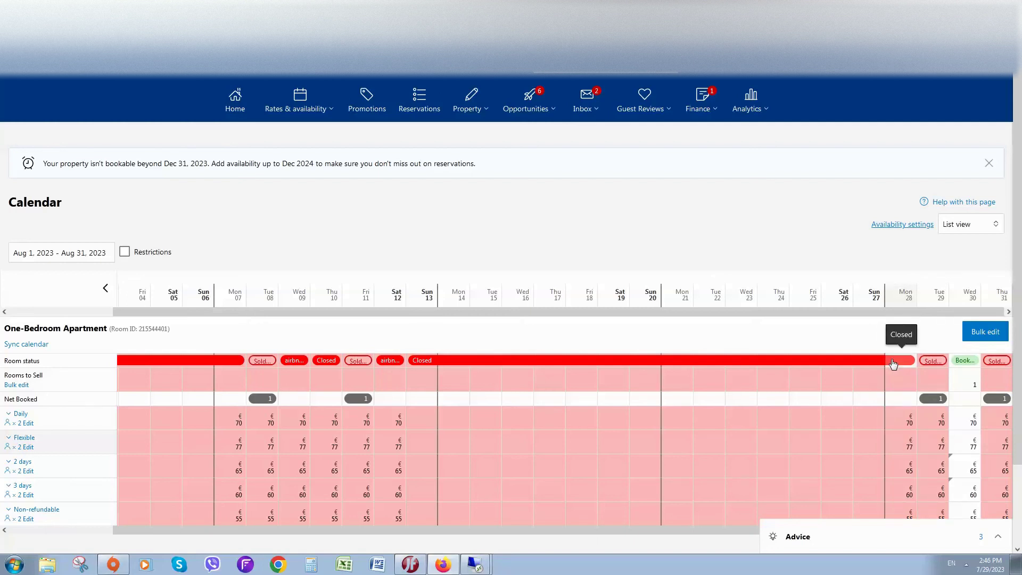
Step: Switch the calendar range to September 1–30, 2023
{"action": "left_click", "coordinate": [92, 247]}
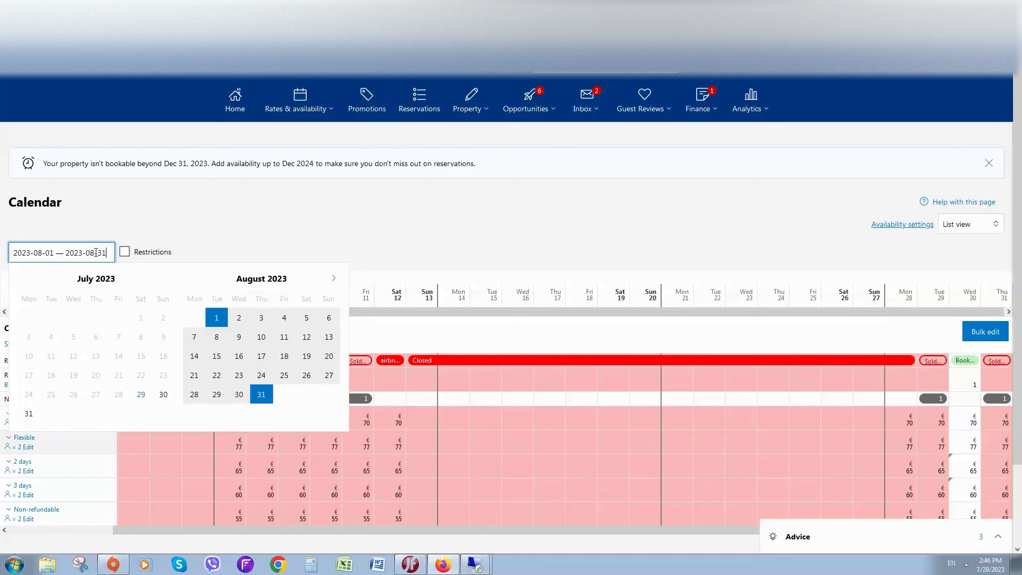
{"action": "left_click", "coordinate": [333, 278]}
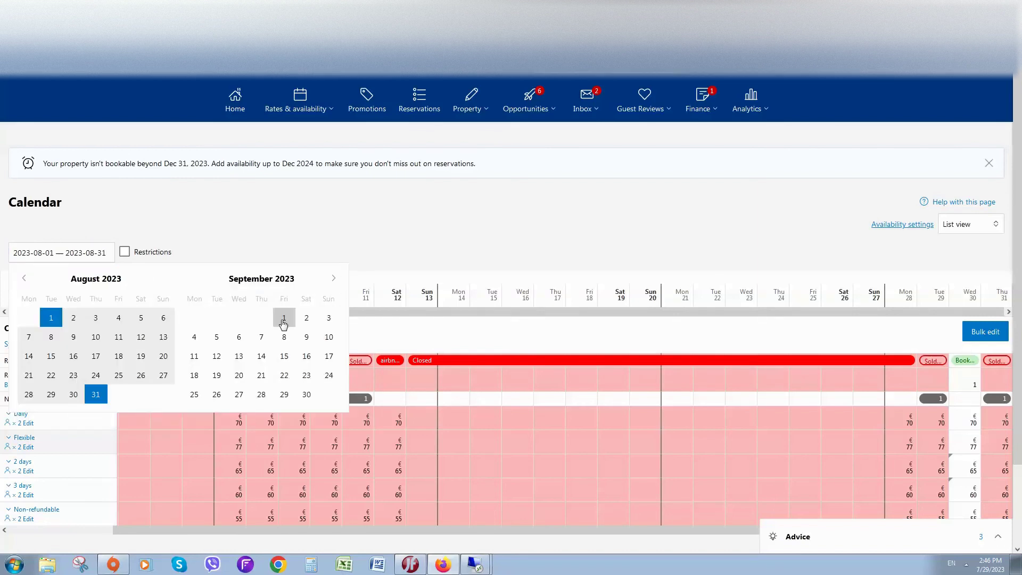
{"action": "left_click", "coordinate": [283, 318]}
{"action": "left_click", "coordinate": [306, 395]}
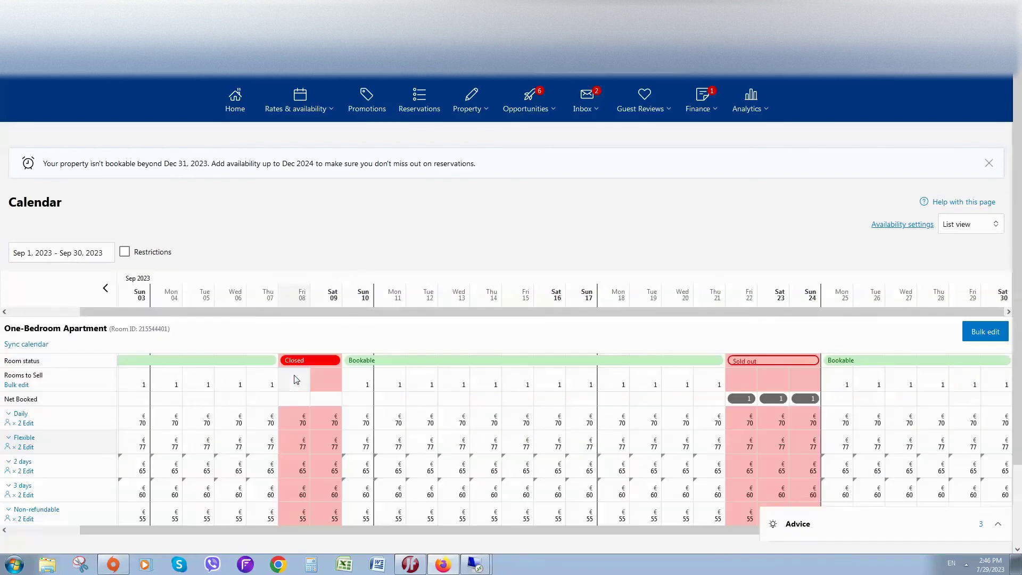
Step: Close September 11 and 12, then start a bulk edit
{"action": "left_click", "coordinate": [395, 365]}
{"action": "left_click", "coordinate": [421, 364]}
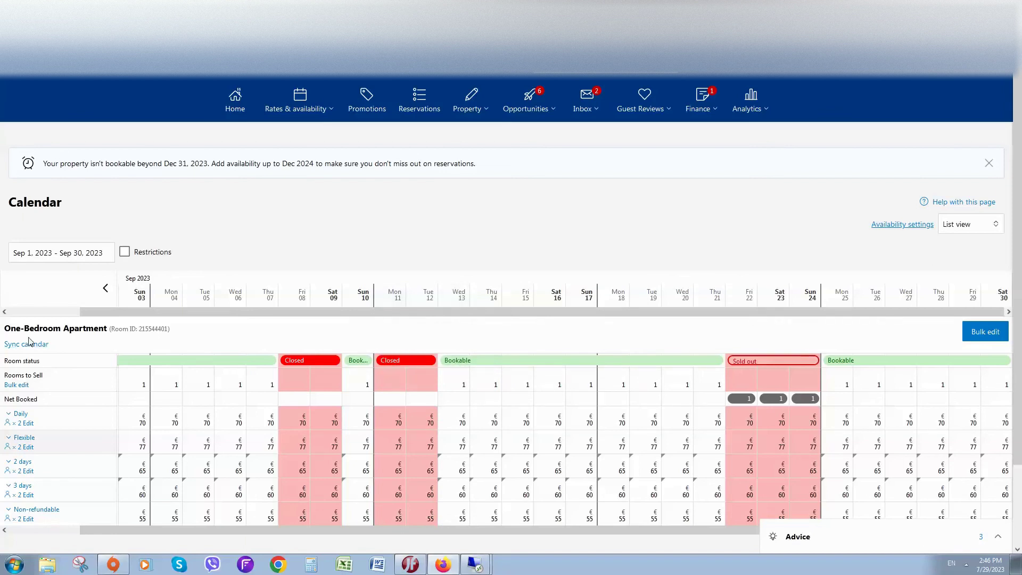
{"action": "left_click", "coordinate": [10, 385]}
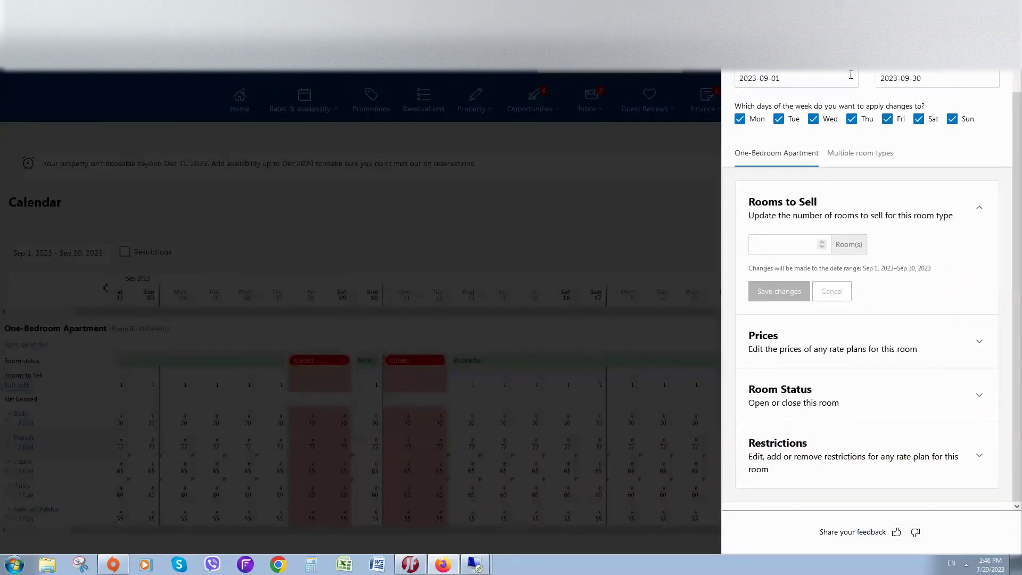
Step: Set the bulk edit dates to September 1–3 with 1 room to sell
{"action": "left_click", "coordinate": [826, 78]}
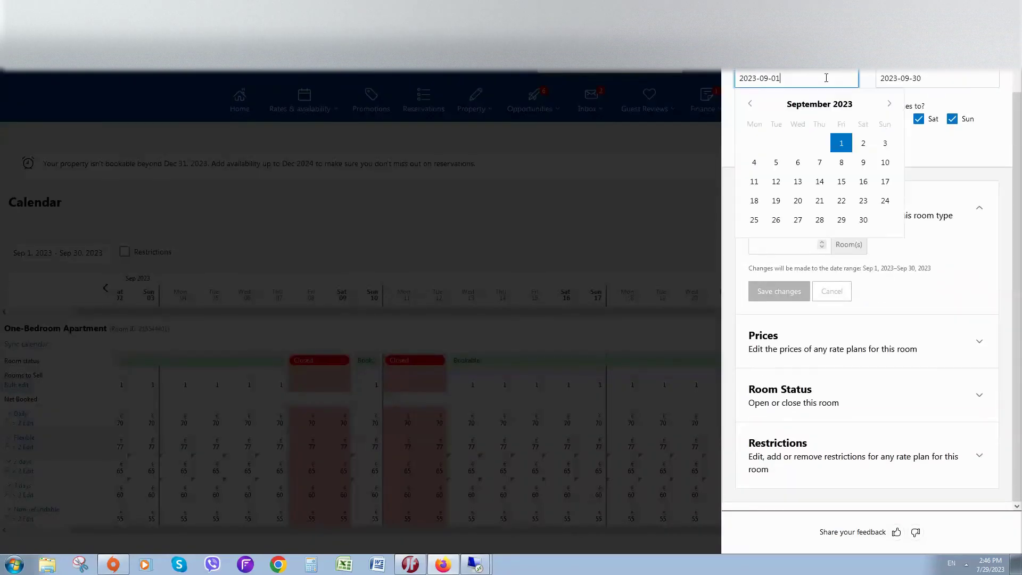
{"action": "left_click", "coordinate": [841, 144]}
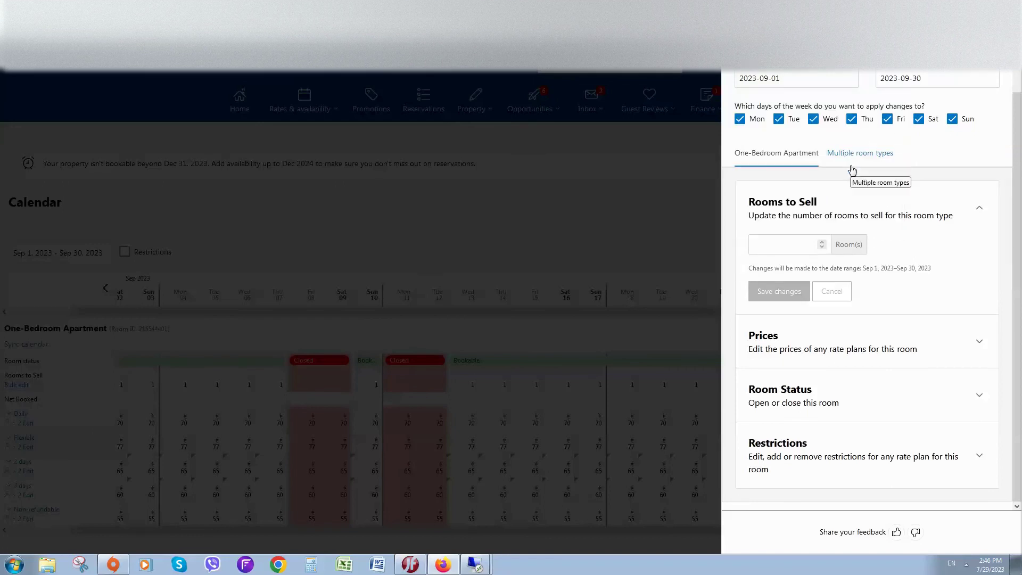
{"action": "left_click", "coordinate": [932, 80]}
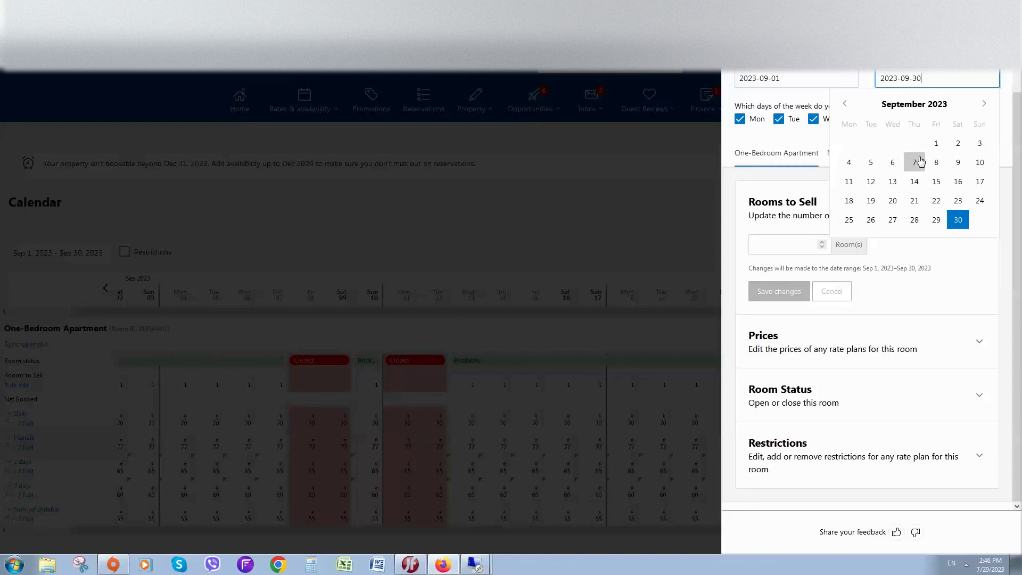
{"action": "left_click", "coordinate": [979, 144]}
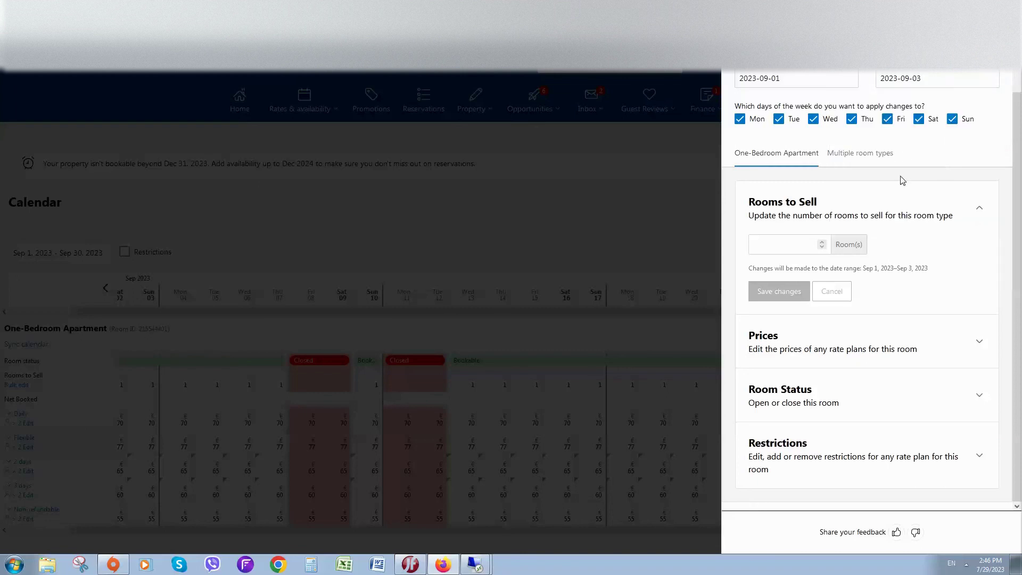
{"action": "left_click", "coordinate": [794, 252]}
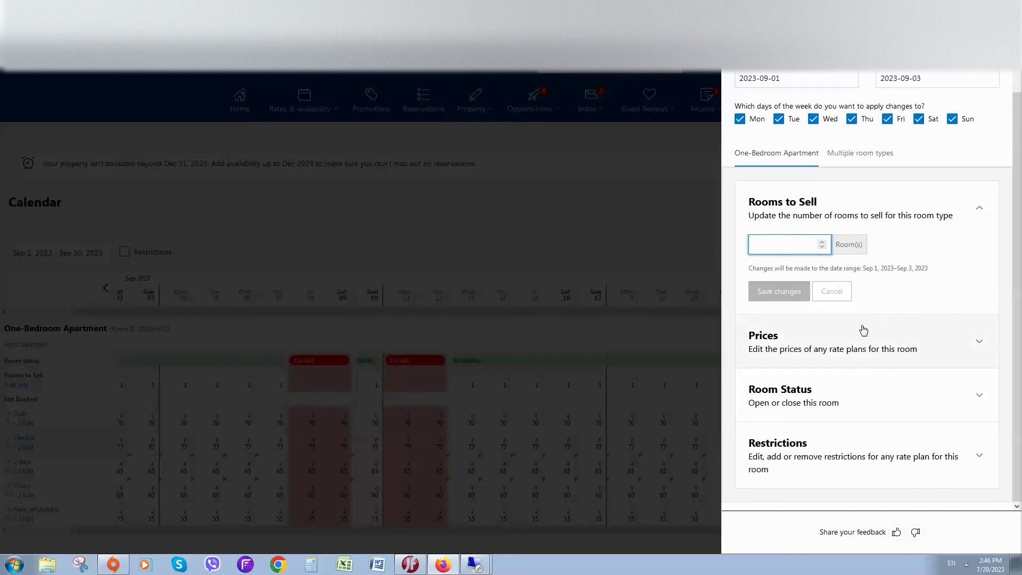
{"action": "type", "text": "1"}
Step: Set the room status to Close Room, save, and leave the bulk edit panel
{"action": "left_click", "coordinate": [865, 406]}
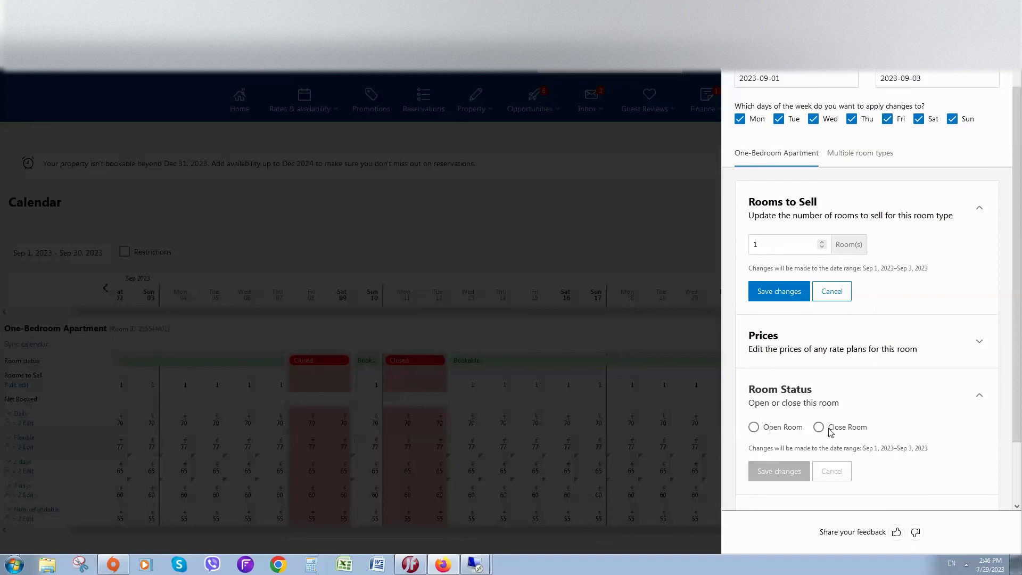
{"action": "left_click", "coordinate": [818, 427]}
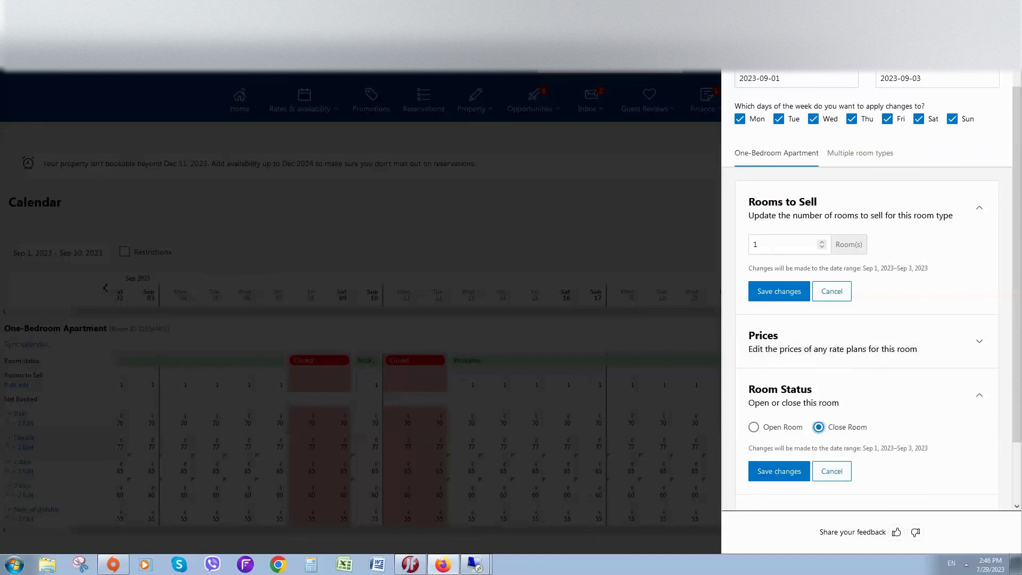
{"action": "left_click", "coordinate": [778, 475]}
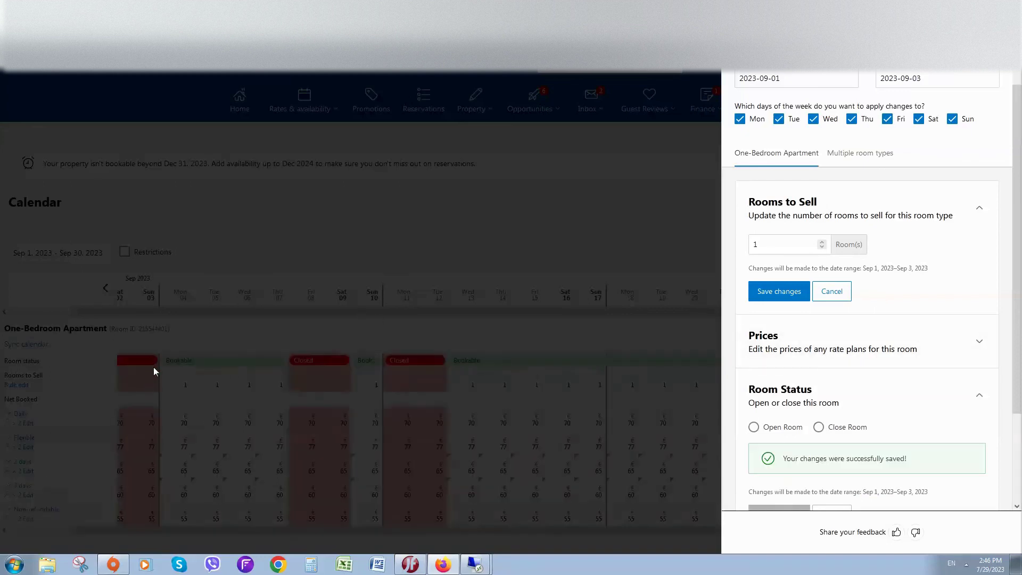
{"action": "left_click", "coordinate": [155, 362]}
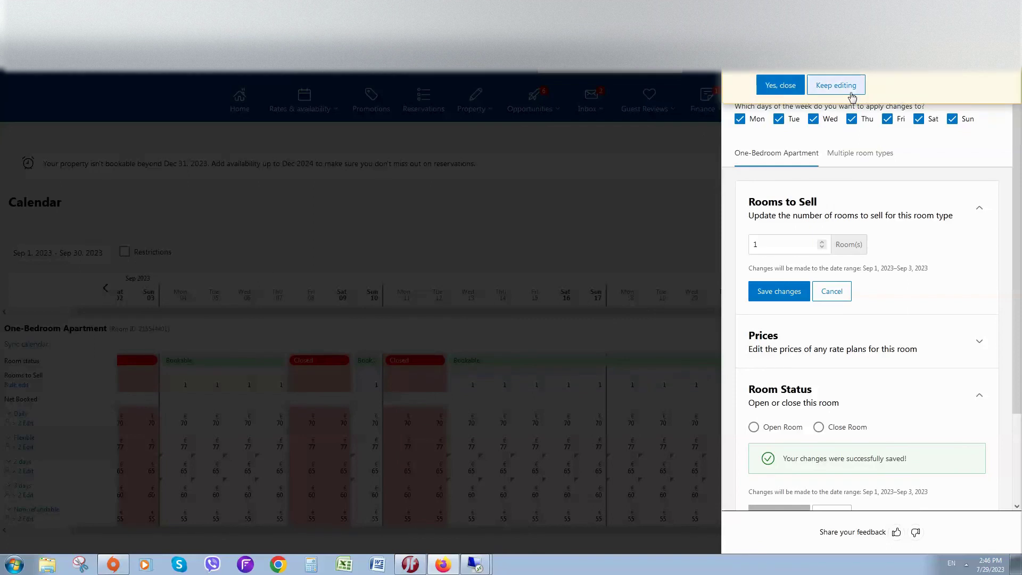
{"action": "left_click", "coordinate": [770, 89]}
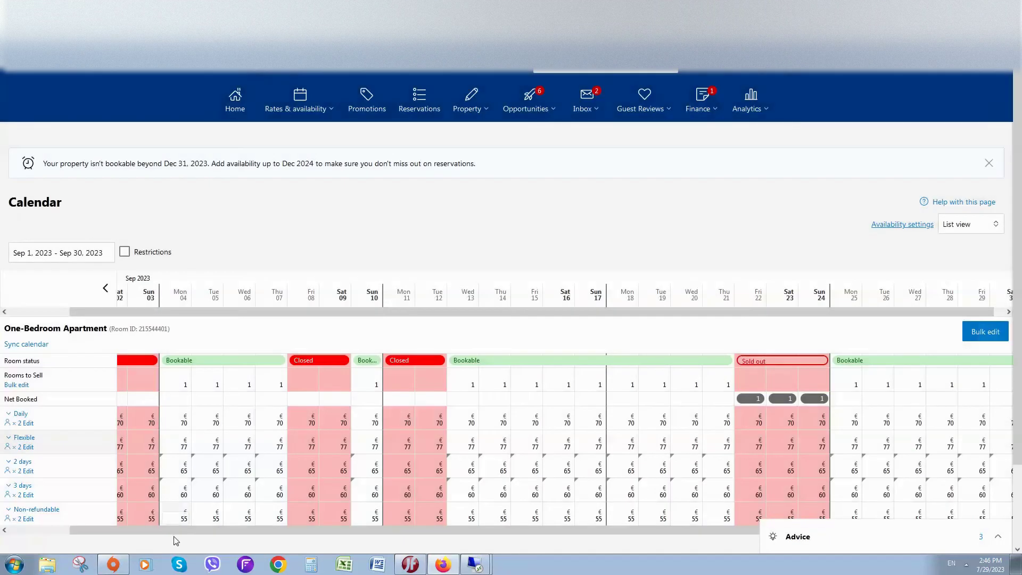
Step: Toggle the room status of September 1, 2 and 3 back to bookable
{"action": "scroll", "coordinate": [173, 538], "scroll_direction": "left", "scroll_amount": 2}
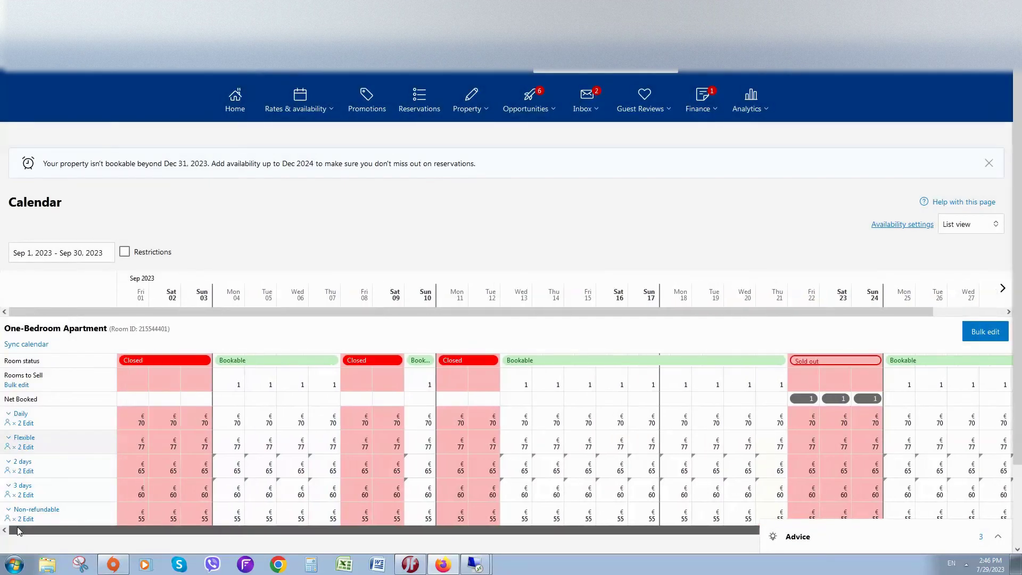
{"action": "left_click", "coordinate": [133, 363]}
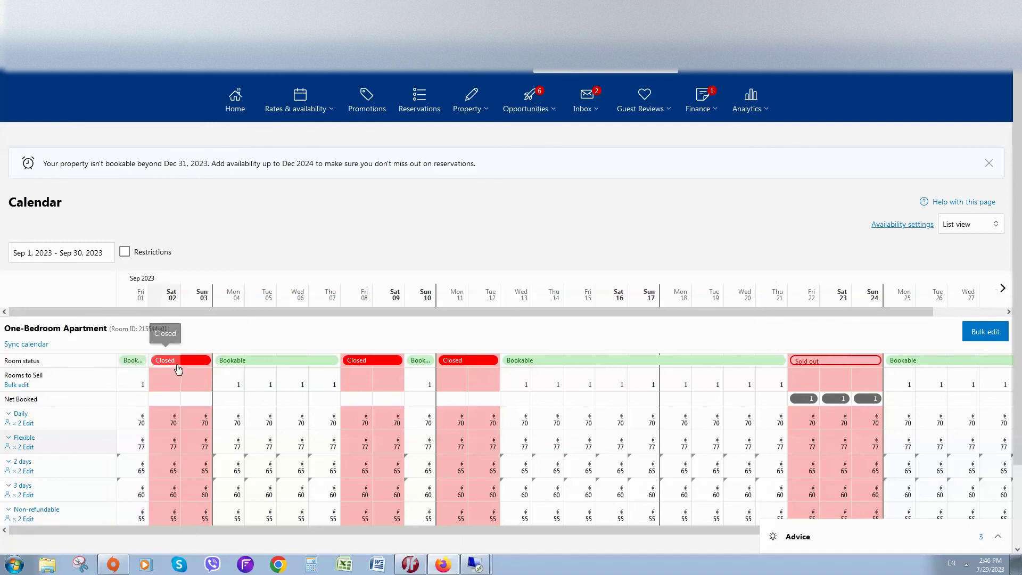
{"action": "left_click", "coordinate": [178, 368]}
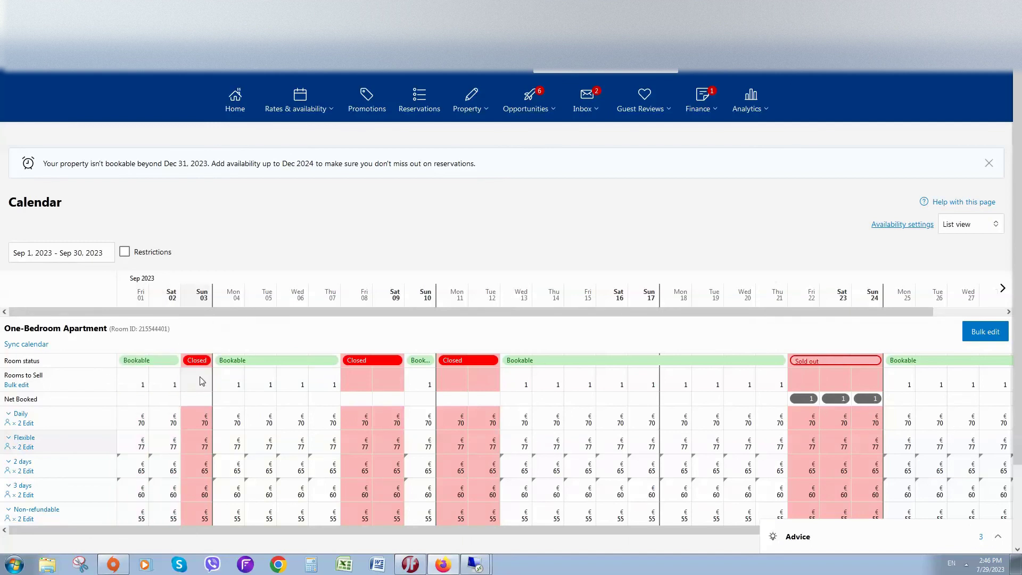
{"action": "left_click", "coordinate": [206, 369]}
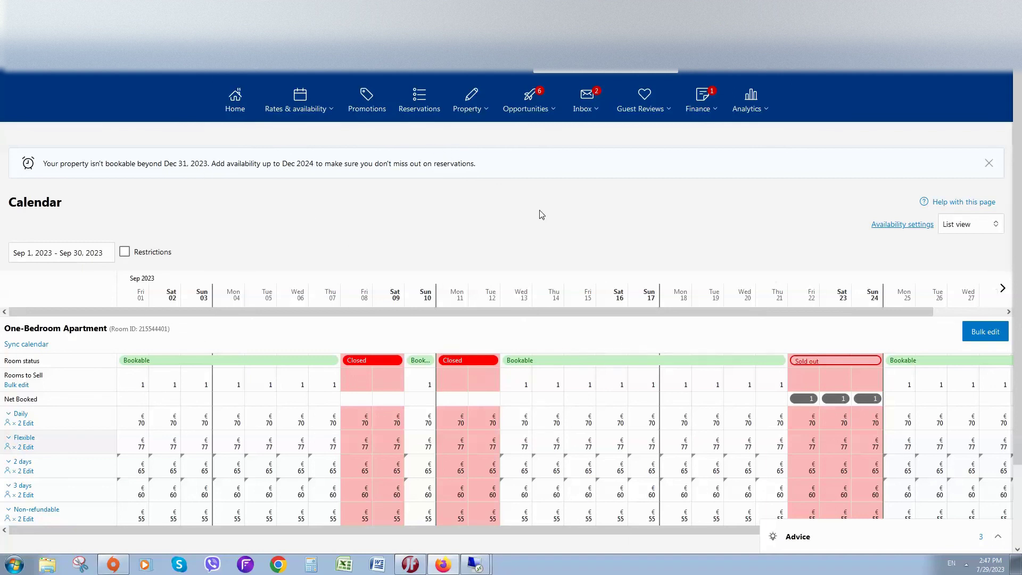
{"action": "scroll", "coordinate": [372, 218], "scroll_direction": "down", "scroll_amount": 3}
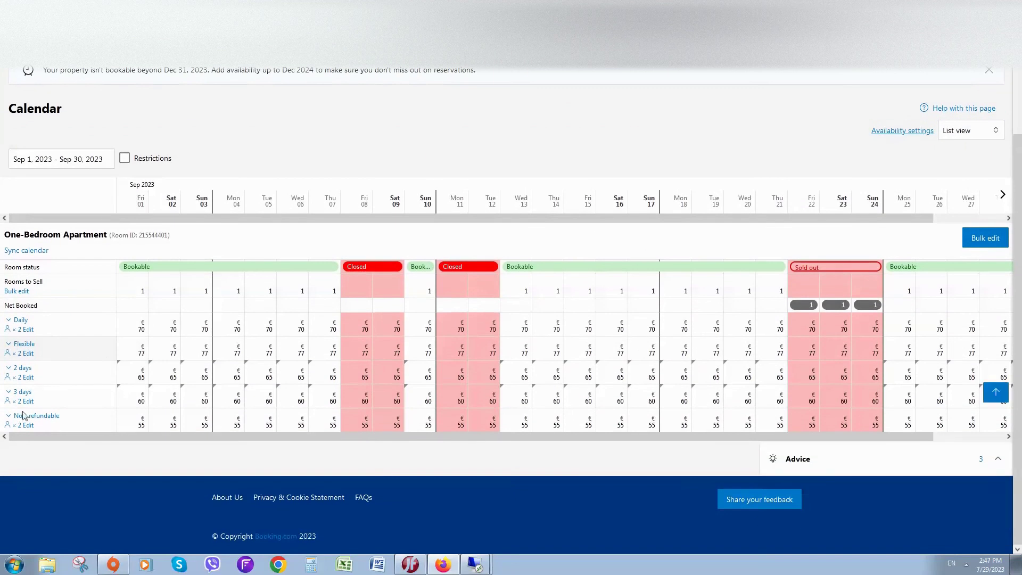